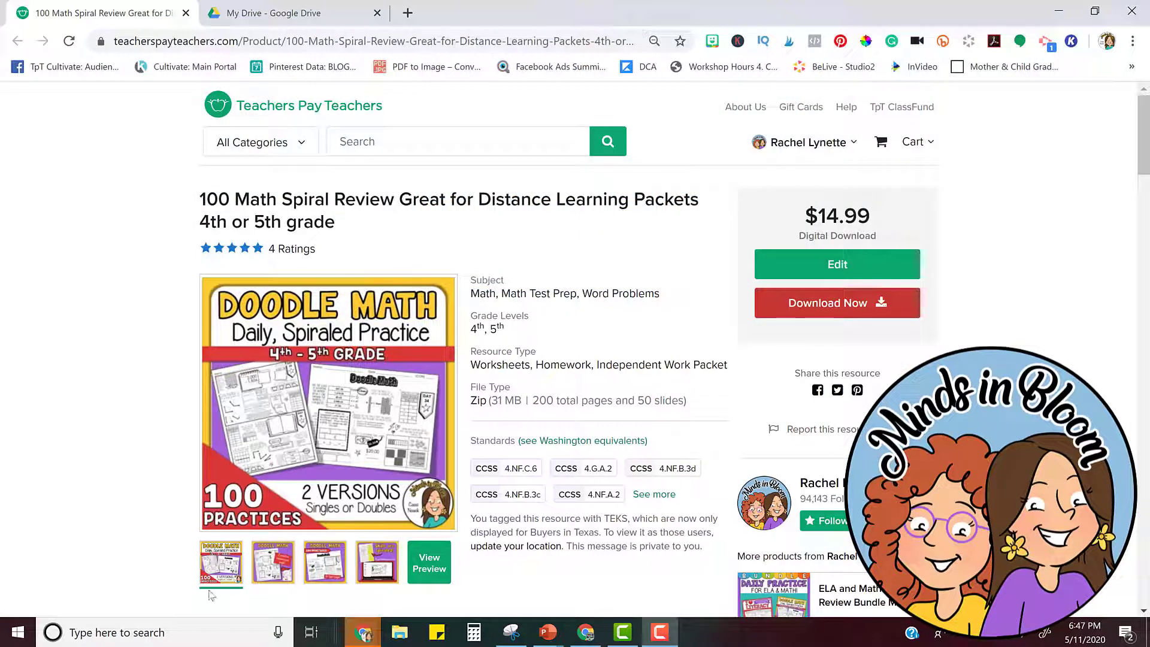
- Download the 100 Math Spiral Review zip and open it to show its two PDFs
left_click(858, 311)
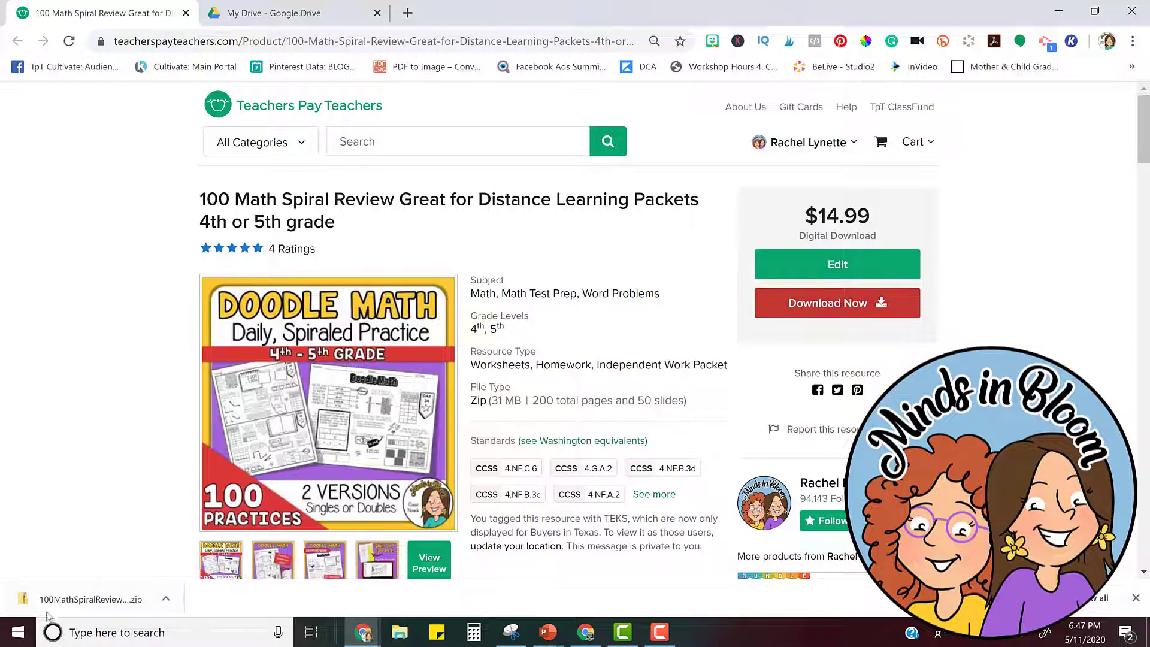
left_click(56, 596)
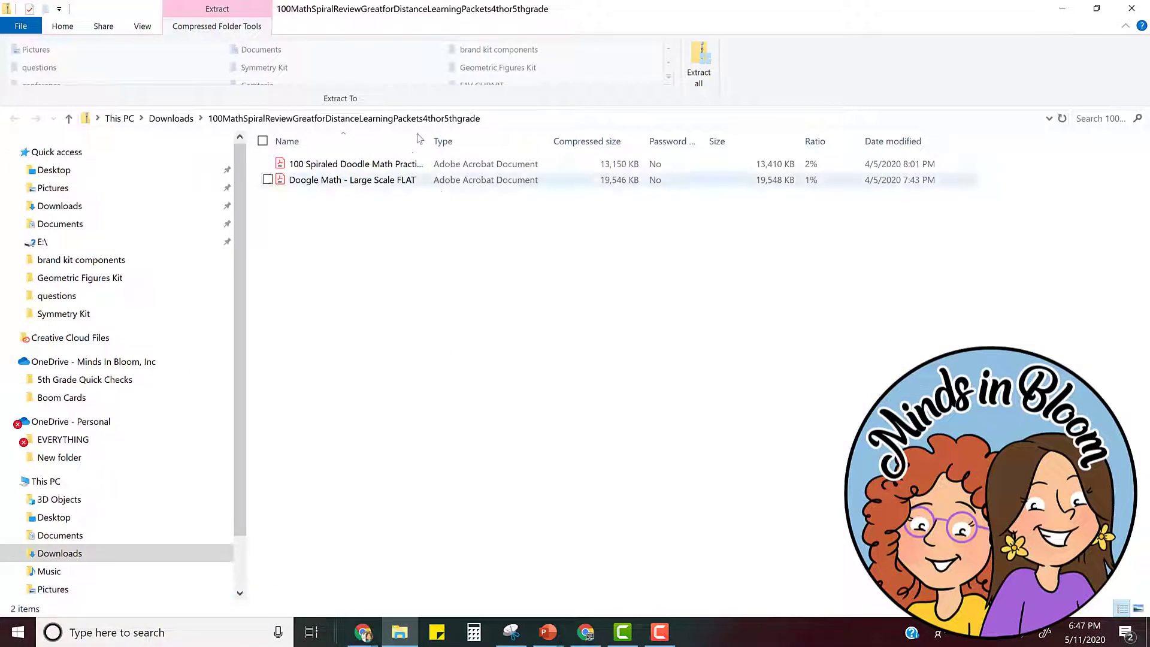
- Extract the zip to its suggested folder, then open the 100MathSpiralReview folder in Downloads
left_click(688, 72)
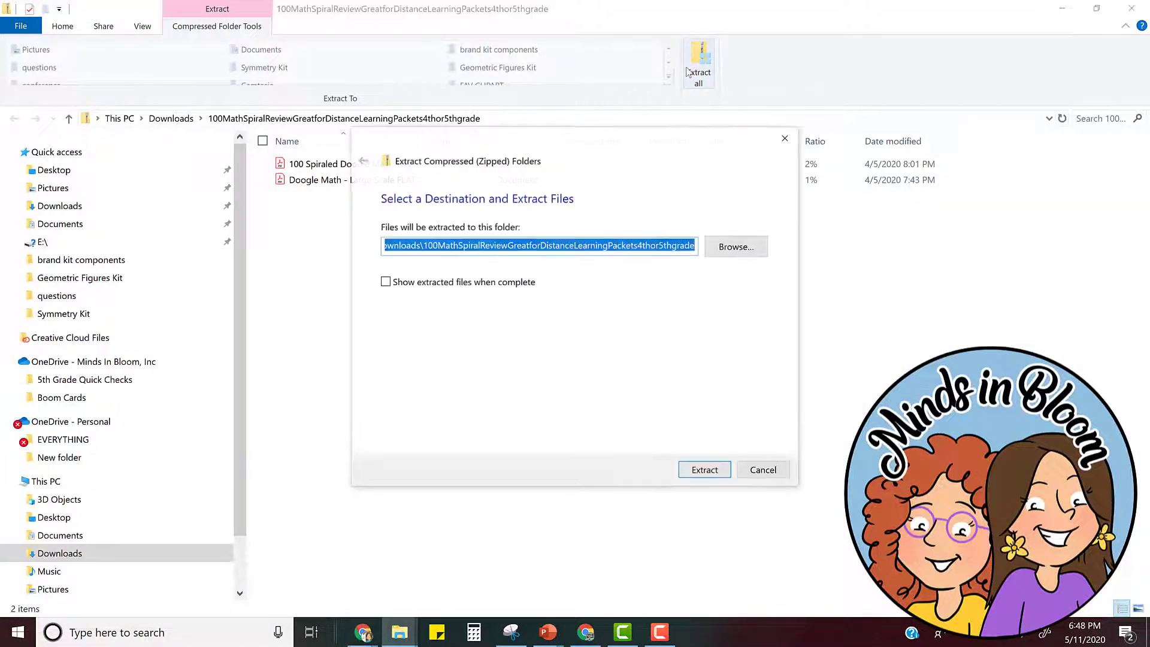
left_click(706, 471)
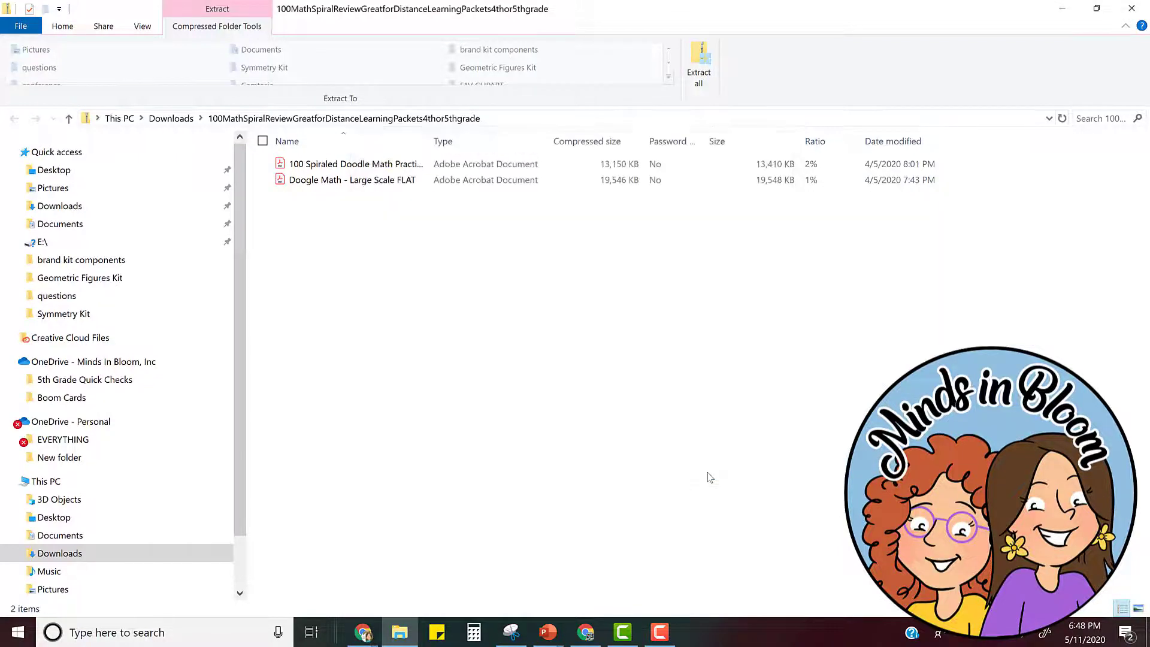
left_click(1141, 12)
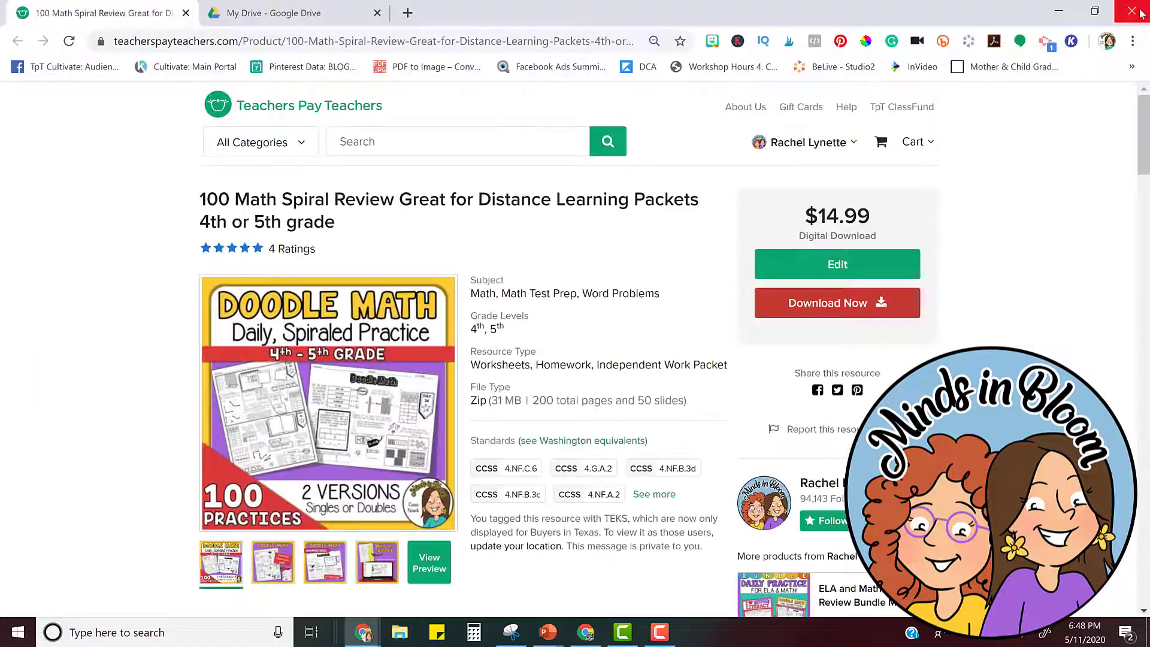
left_click(404, 644)
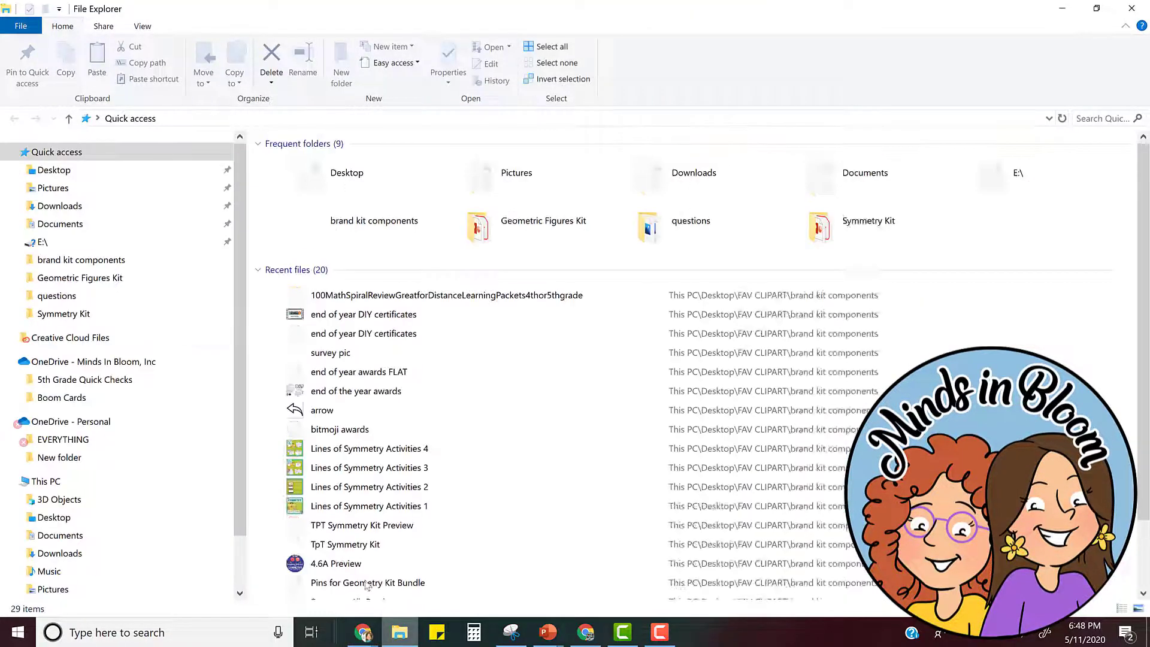
left_click(75, 206)
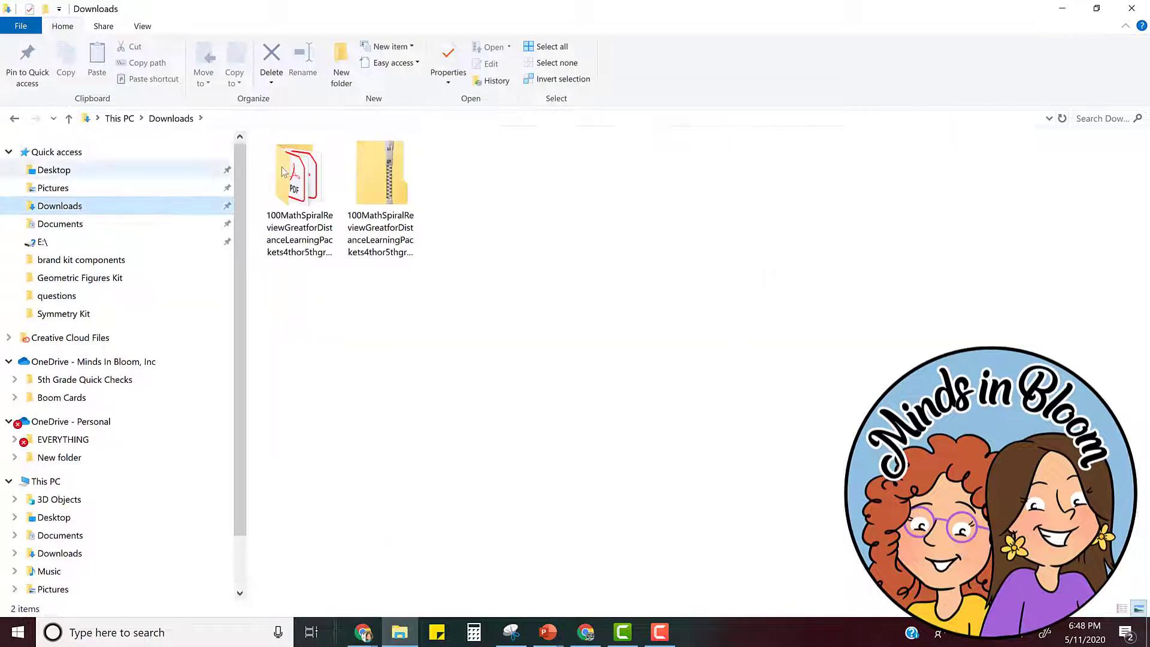
double_click(290, 177)
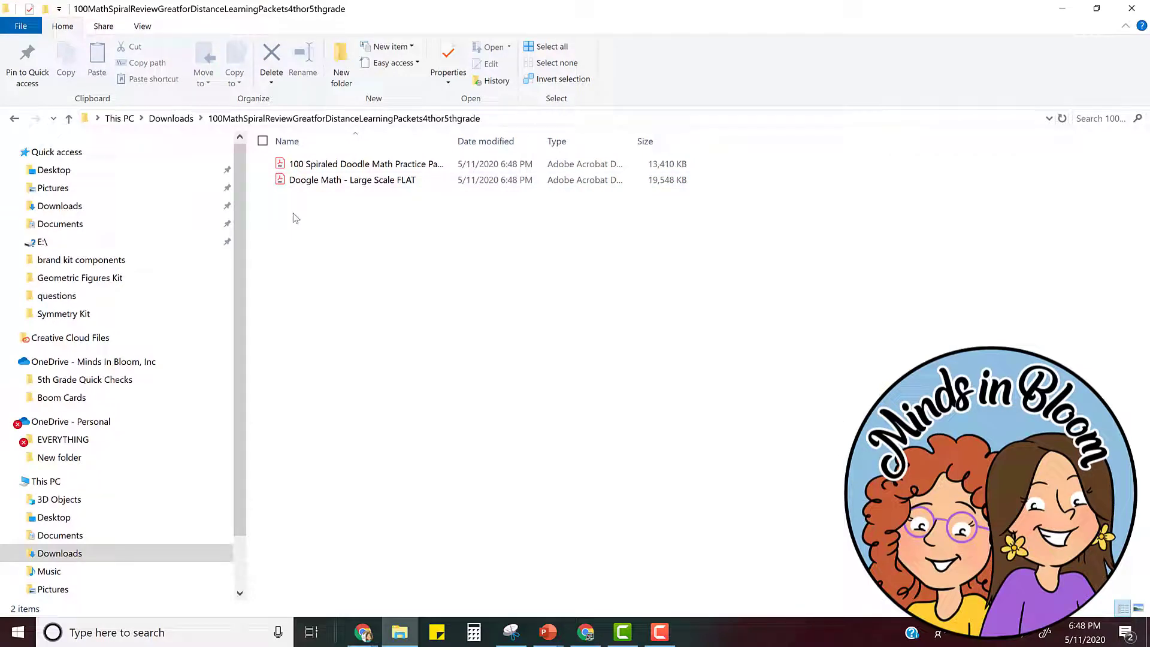
- Open the Doogle Math - Large Scale FLAT PDF in Google Chrome
right_click(306, 182)
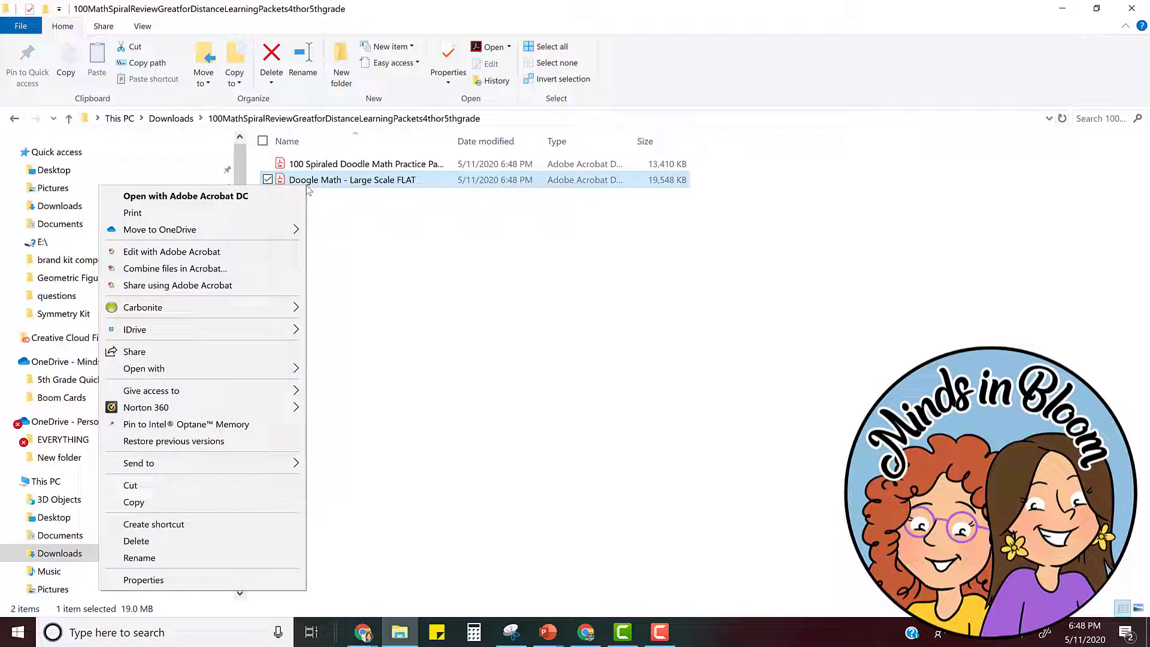
mouse_move(228, 367)
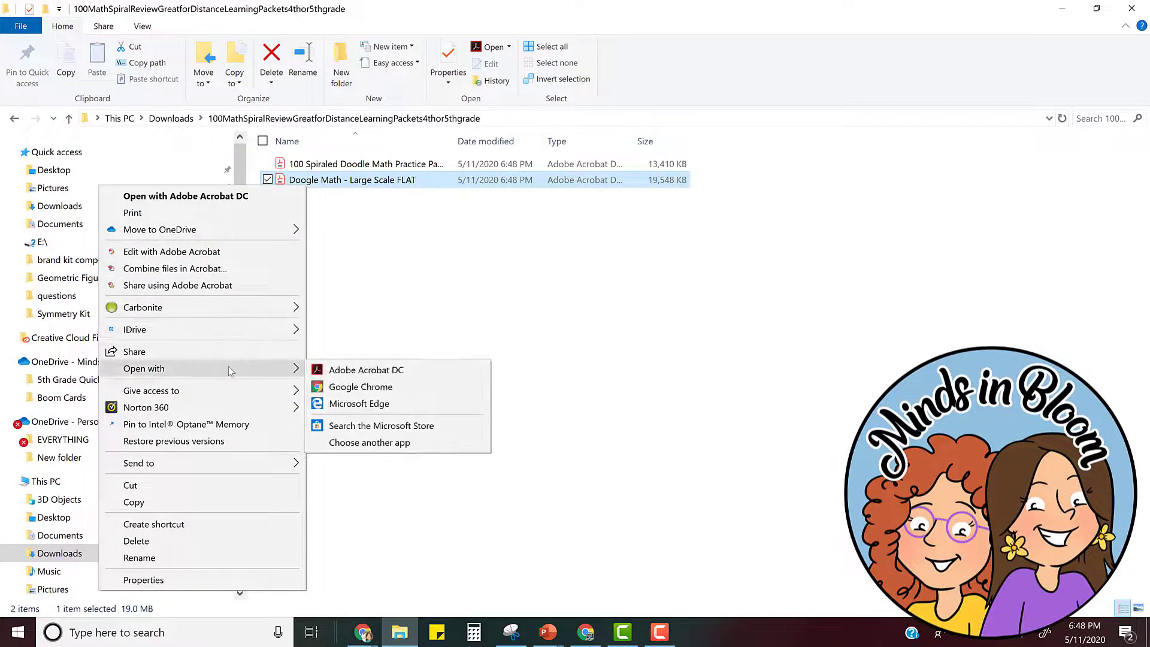
left_click(337, 388)
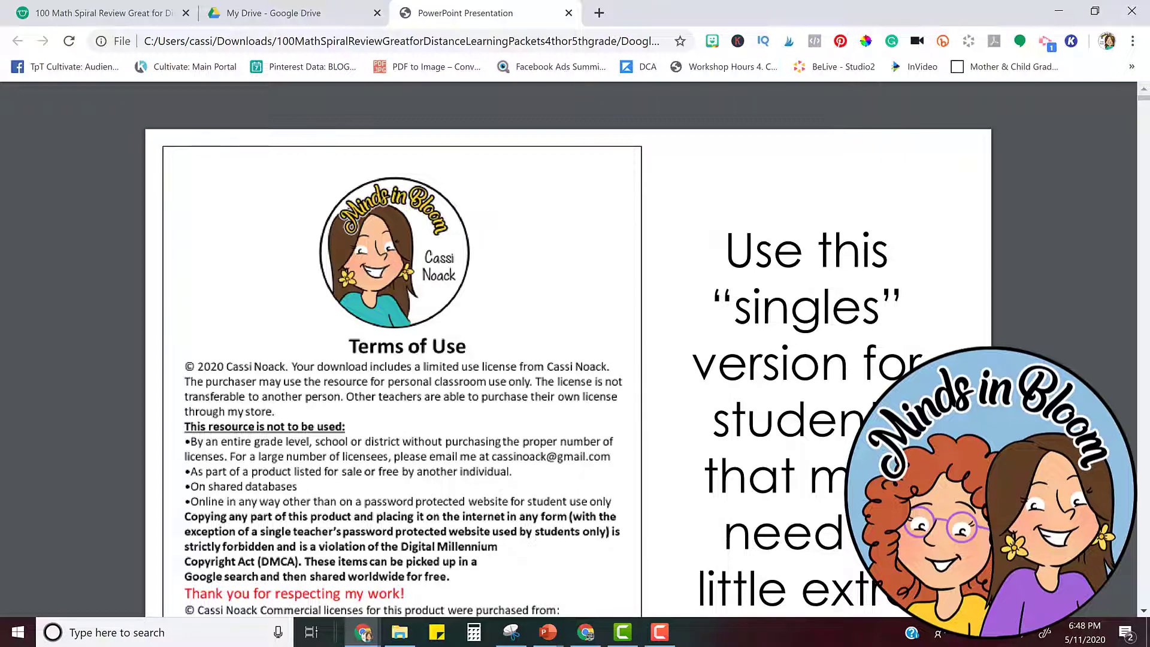
- Zoom the PDF out two steps, page down to the Day 5 sheet, and bring up printing
key("ctrl+minus")
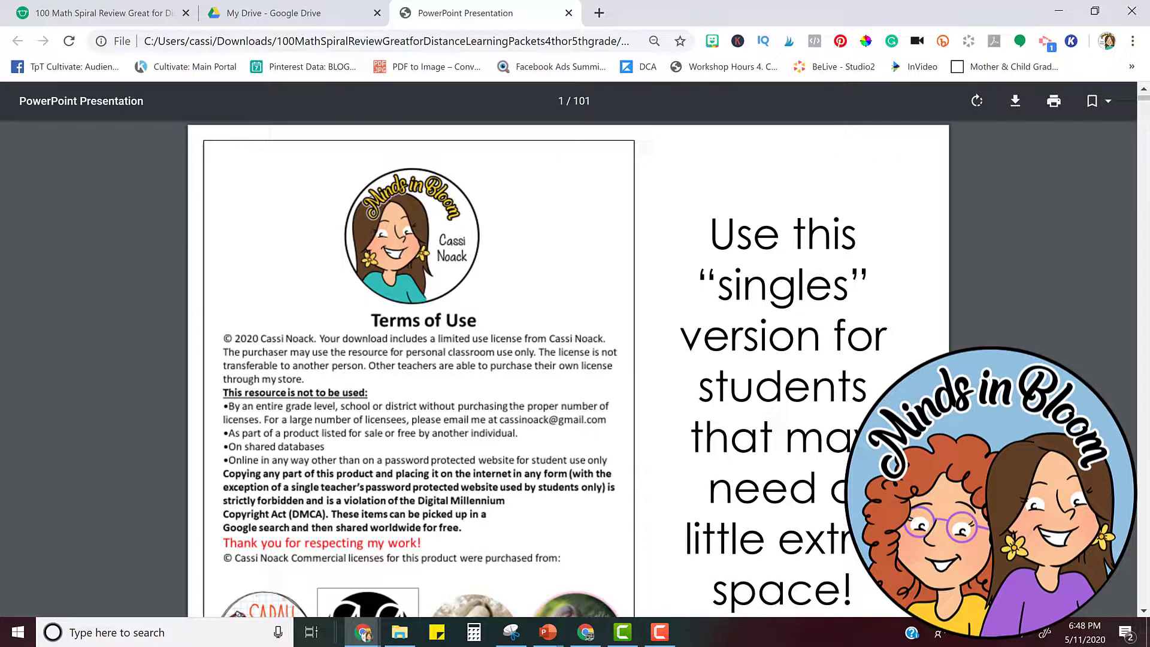
key("ctrl+minus")
scroll(670, 424, "down", 5)
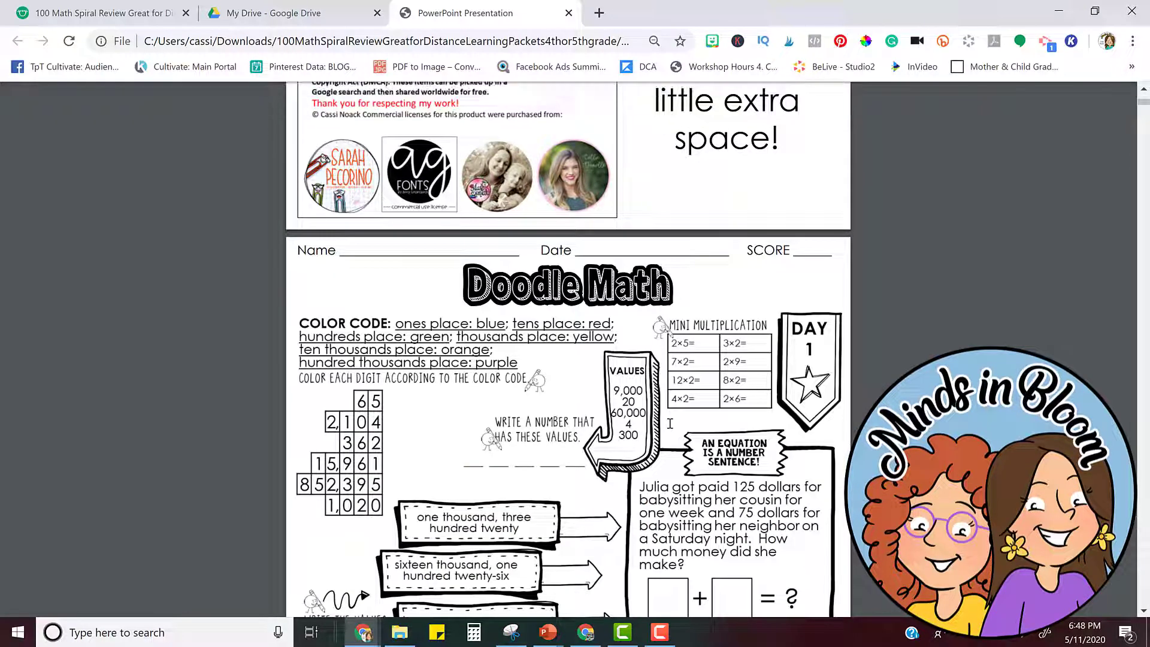
scroll(670, 424, "down", 1)
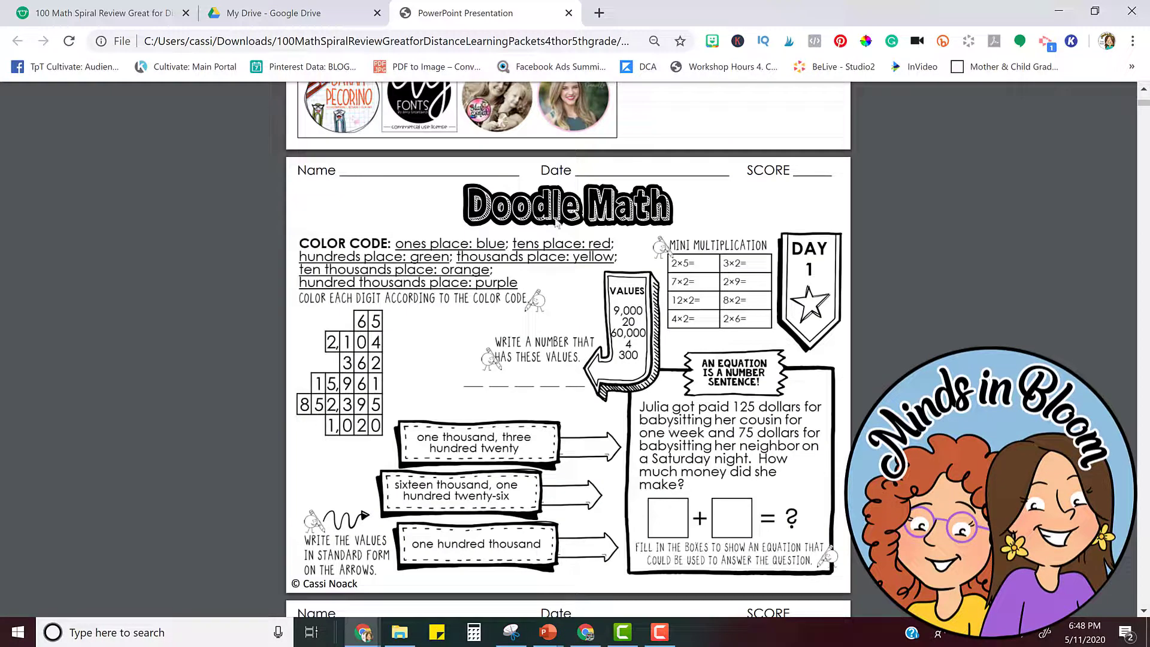
scroll(552, 270, "down", 5)
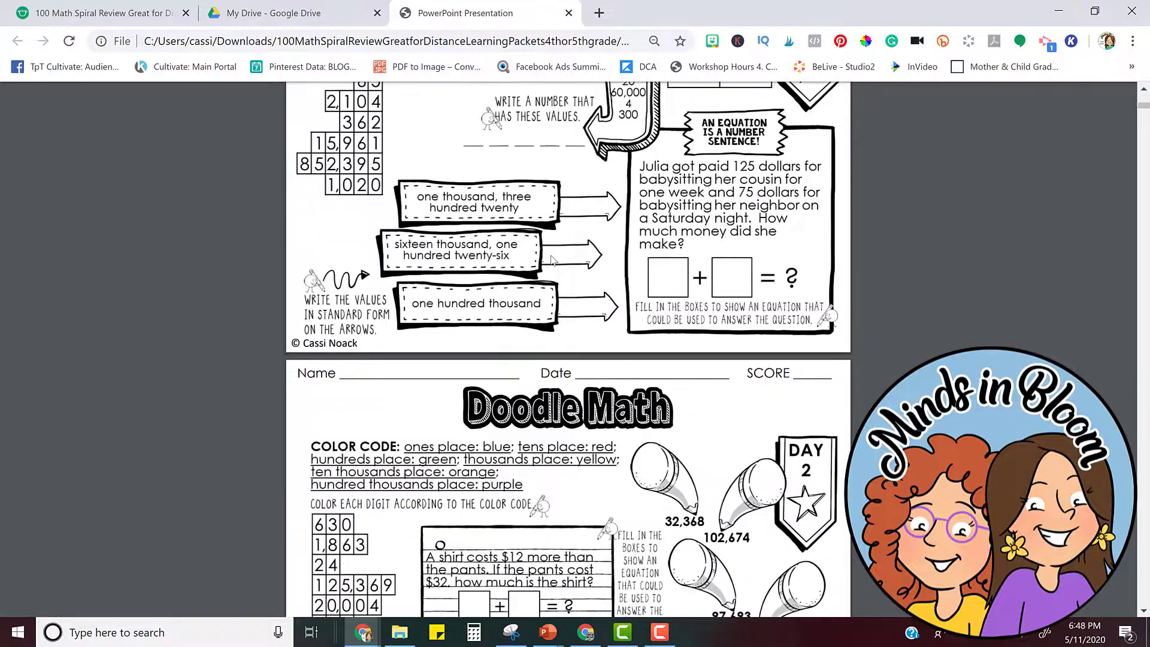
scroll(553, 270, "down", 13)
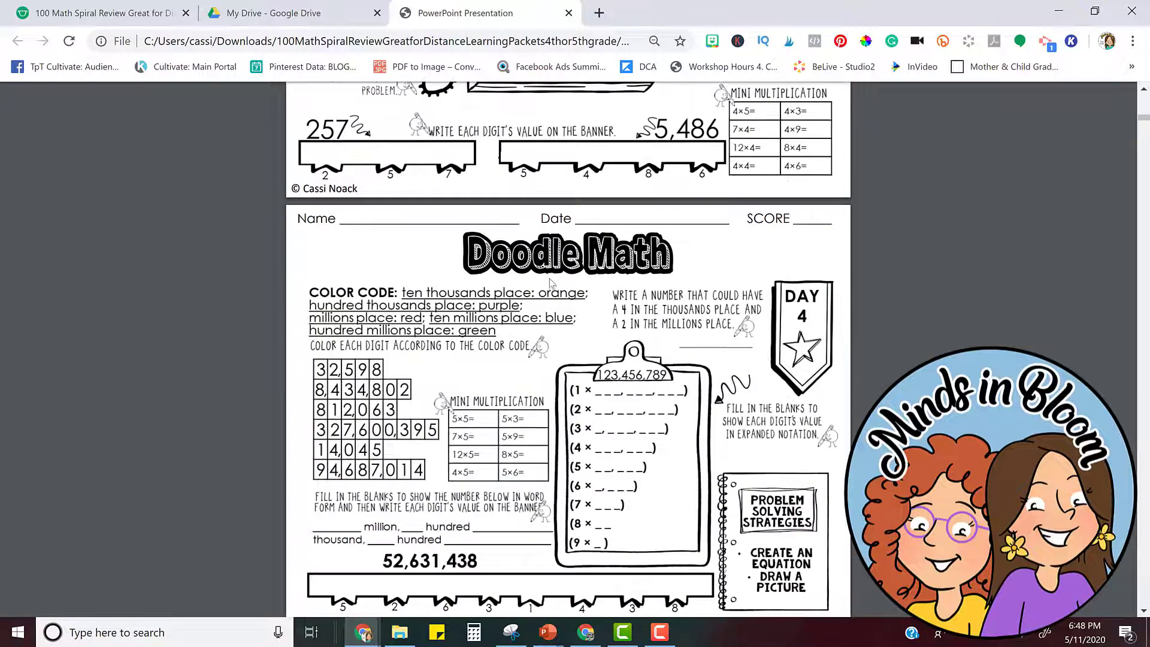
scroll(552, 290, "down", 6)
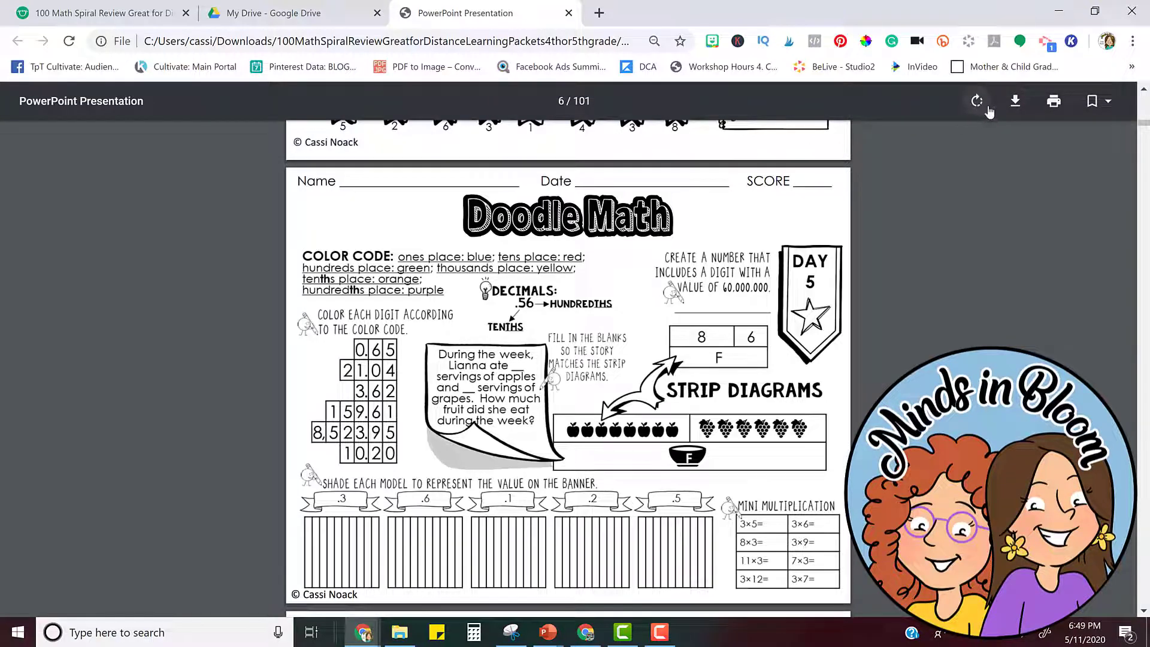
left_click(1054, 107)
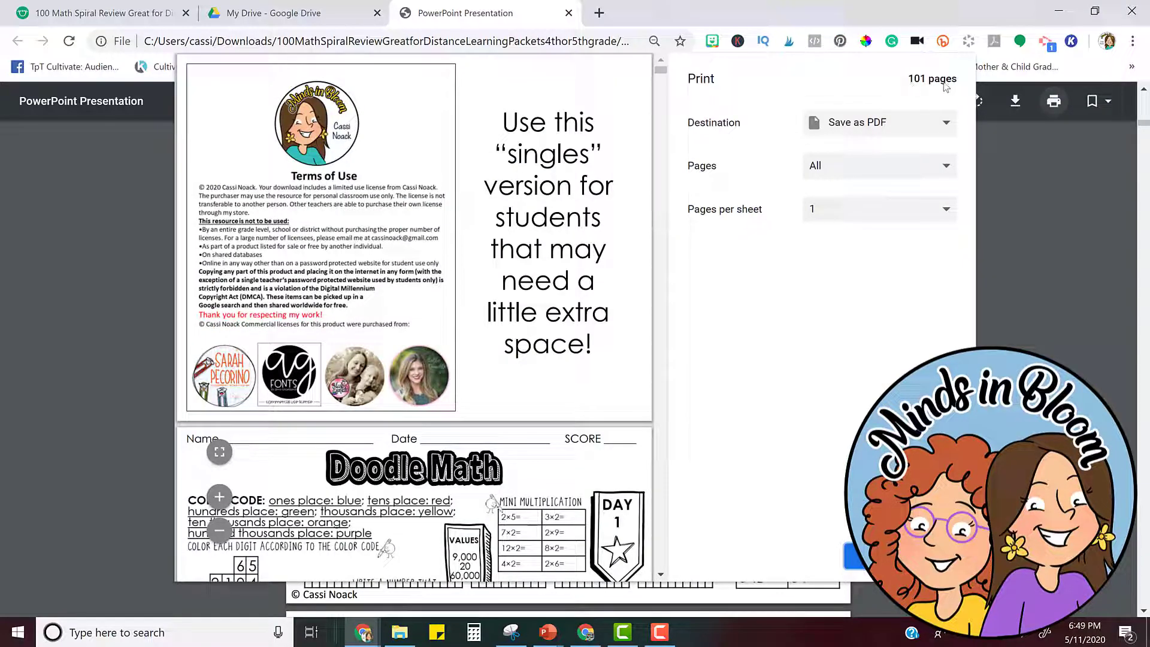
- Set the print destination to Save to Google Drive
scroll(577, 217, "down", 5)
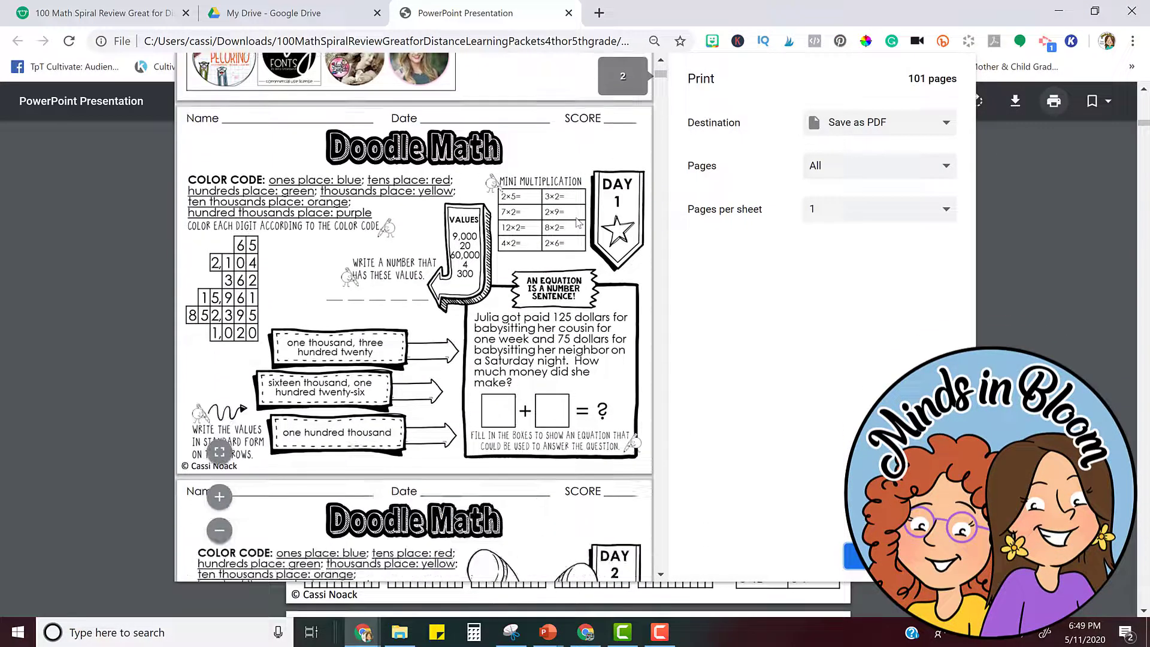
scroll(578, 223, "up", 5)
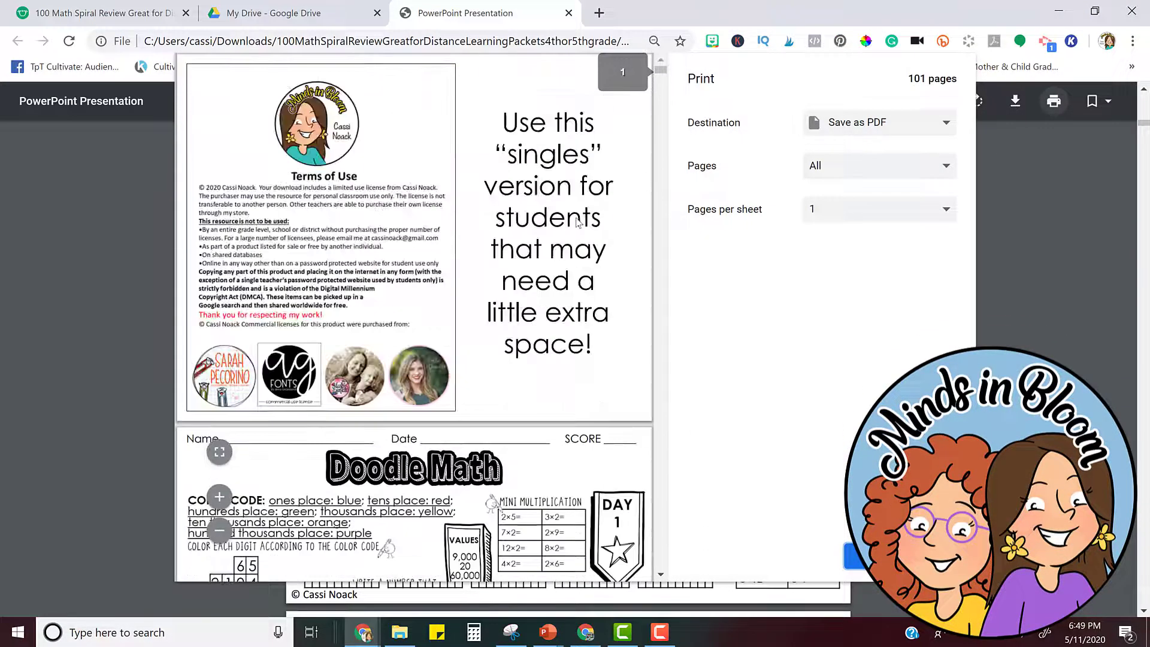
left_click(944, 126)
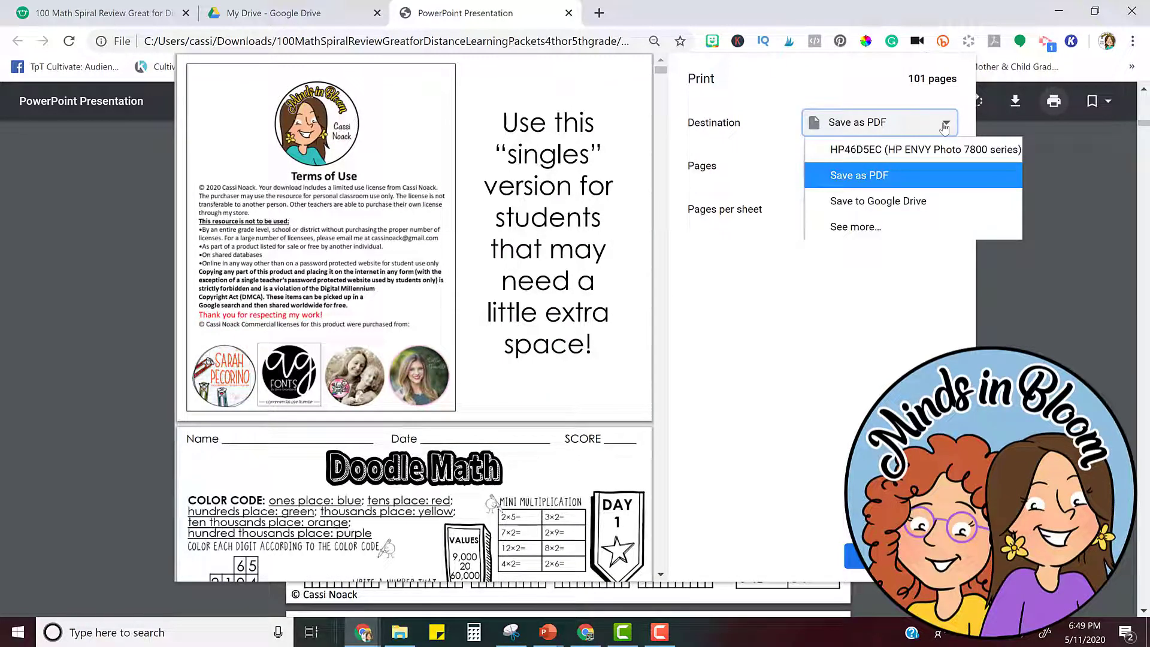
left_click(930, 206)
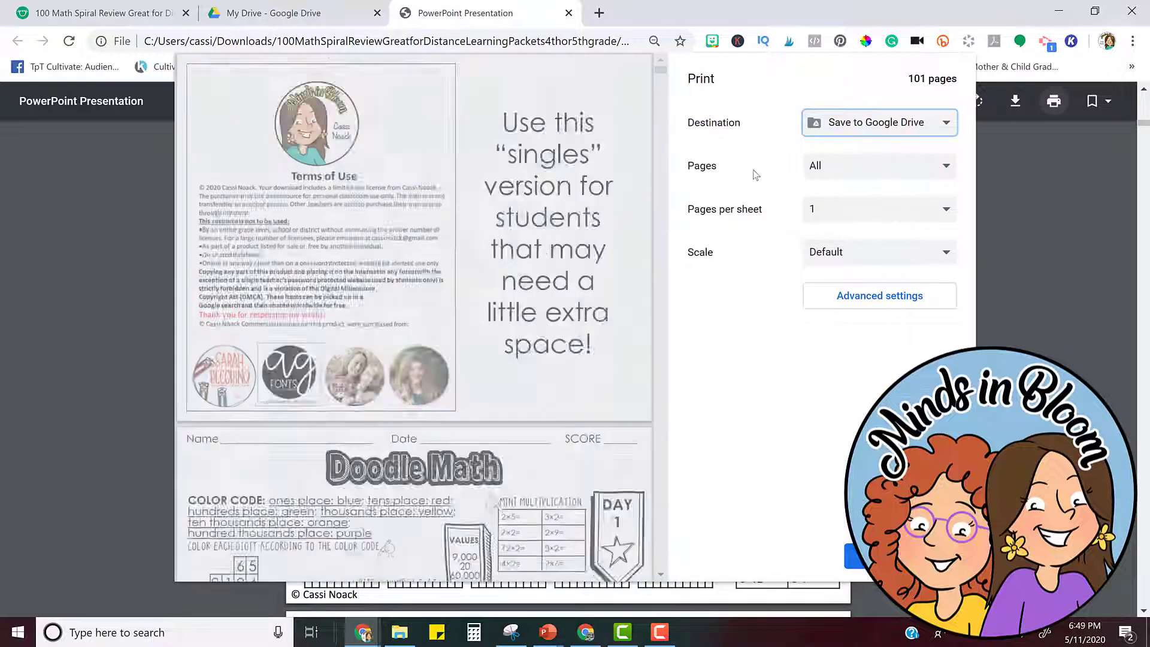
- Save only pages 2-6 to Drive and view the new PDF in My Drive
left_click(816, 168)
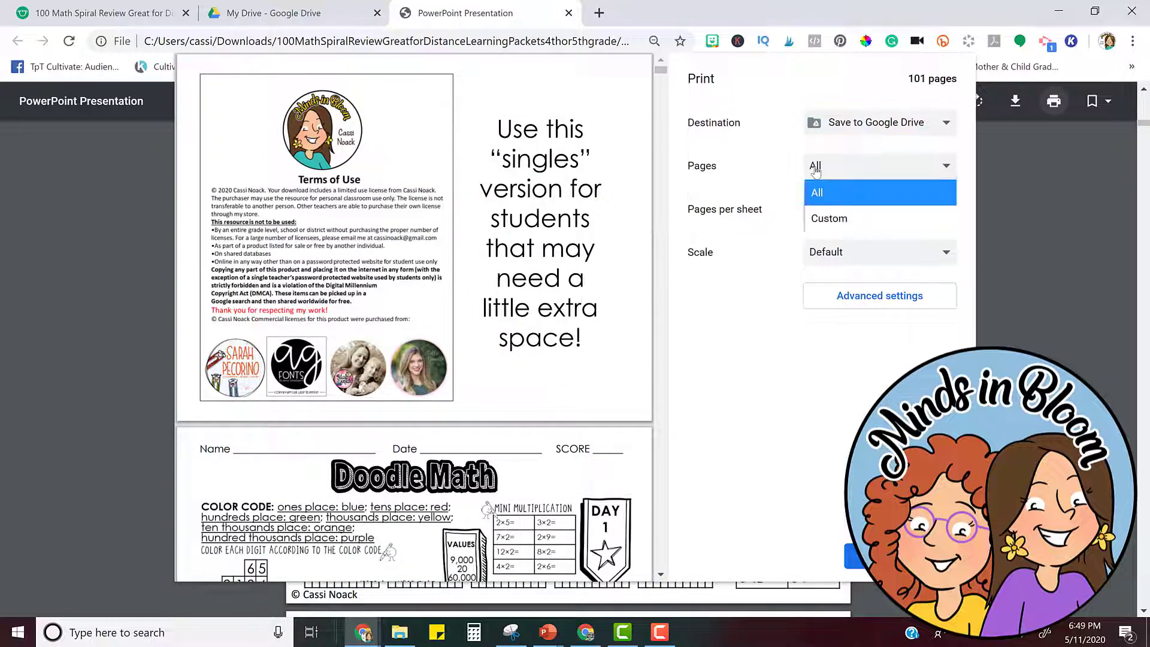
left_click(833, 219)
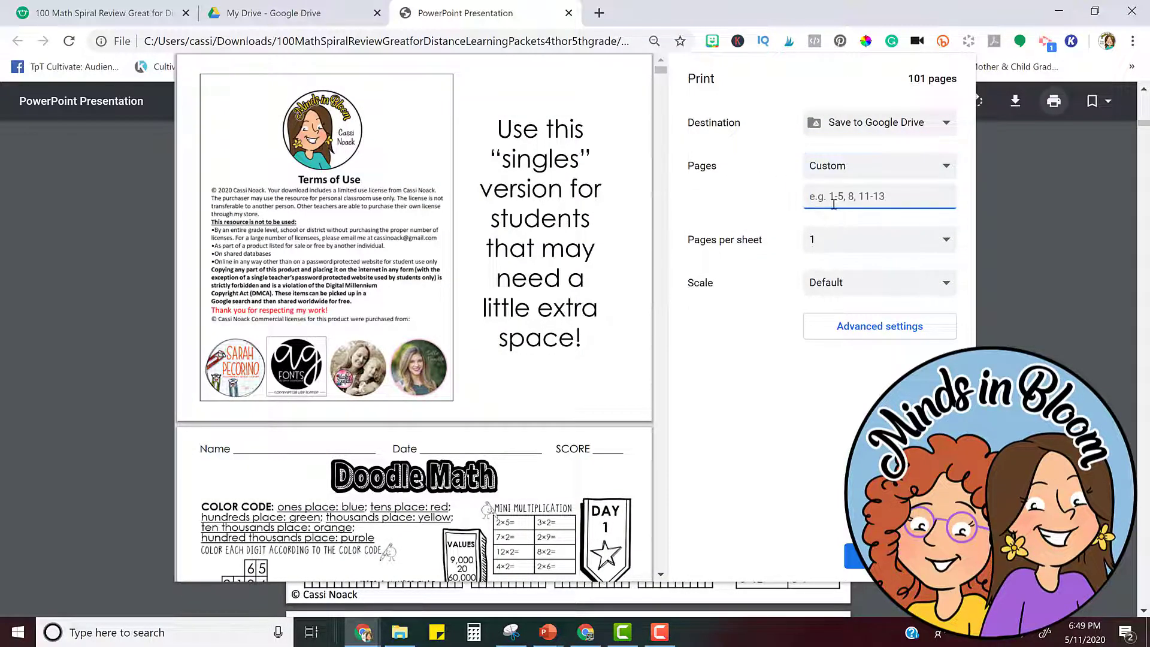
type("2-6")
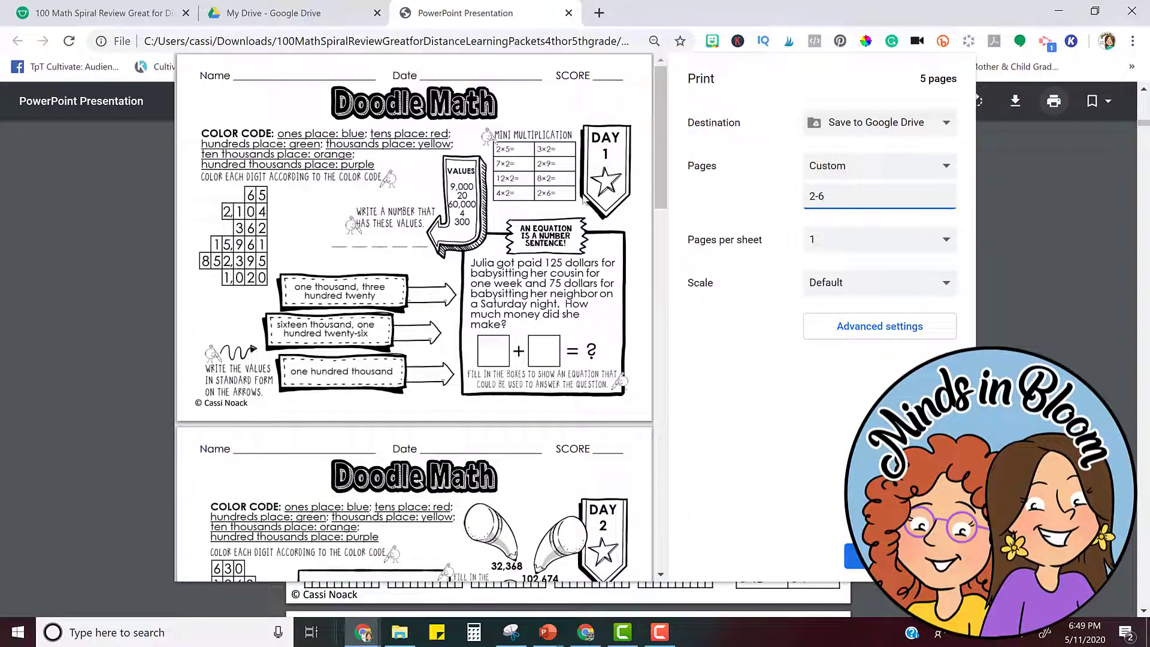
scroll(557, 299, "down", 3)
scroll(557, 309, "down", 15)
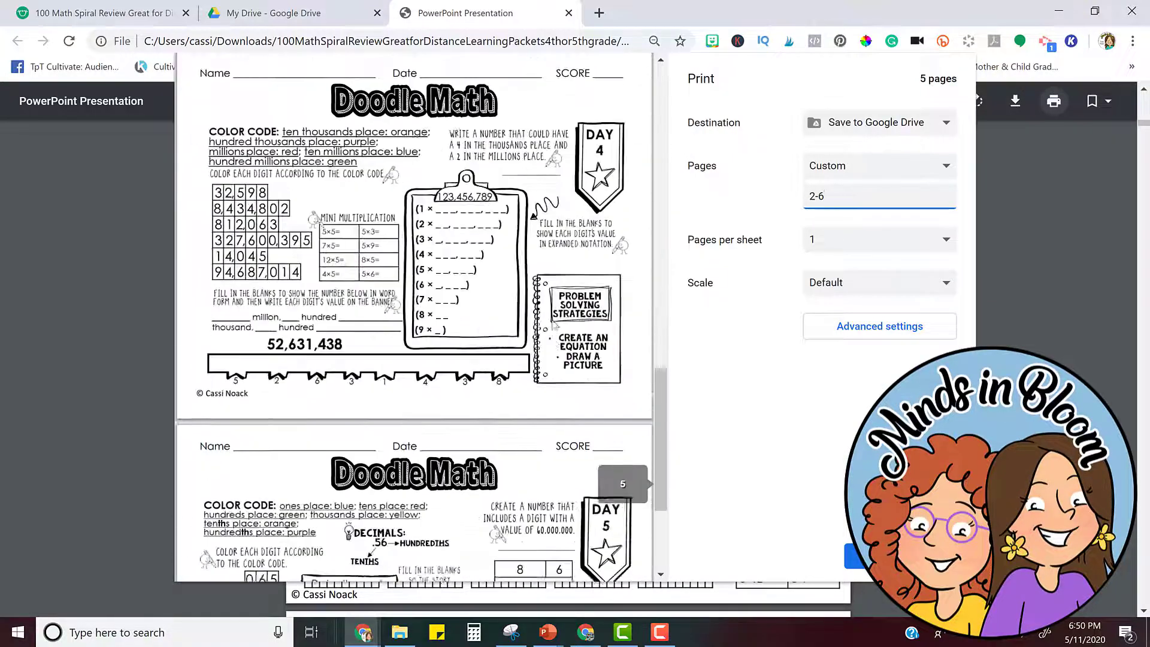
scroll(519, 374, "up", 20)
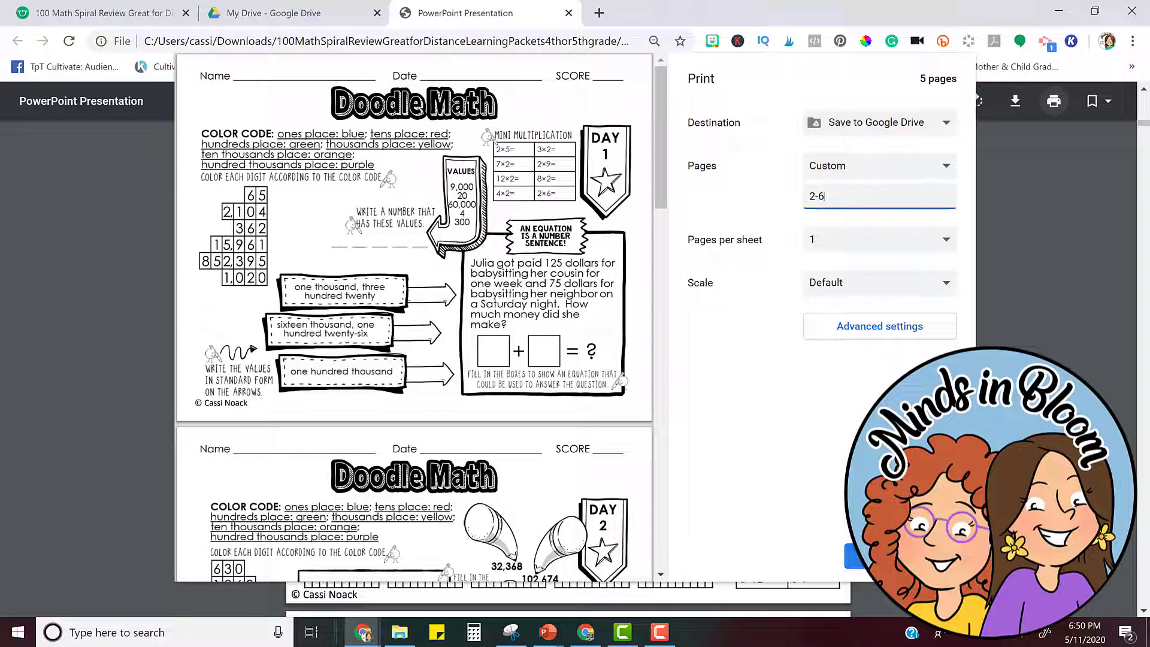
key("Return")
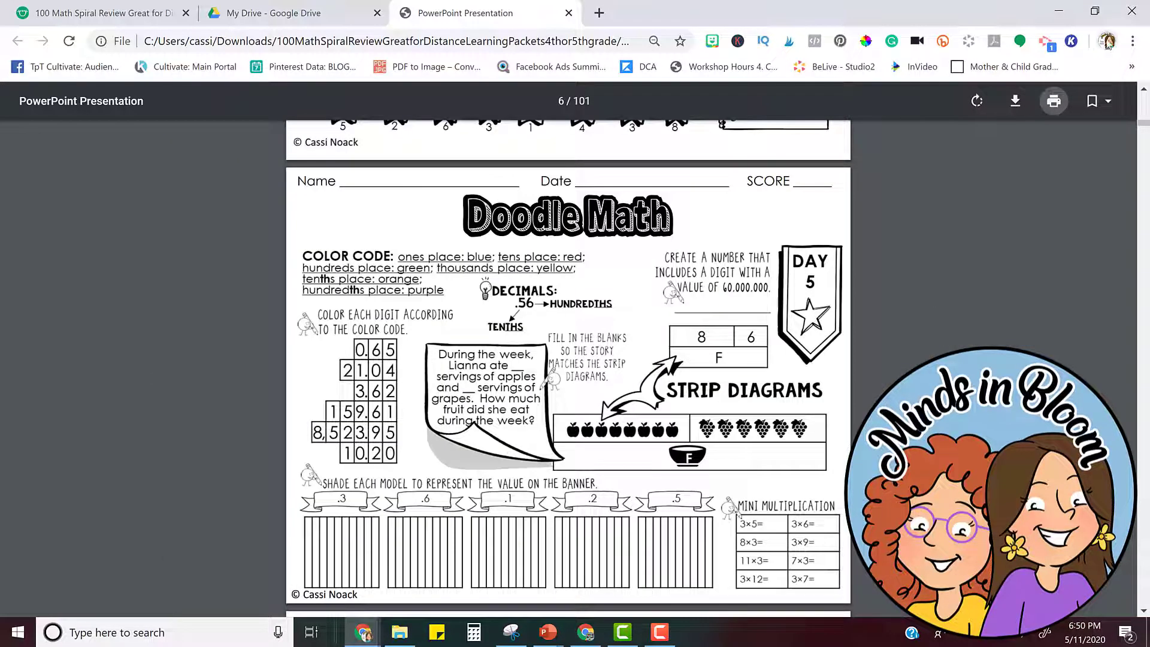
left_click(276, 13)
left_click(69, 40)
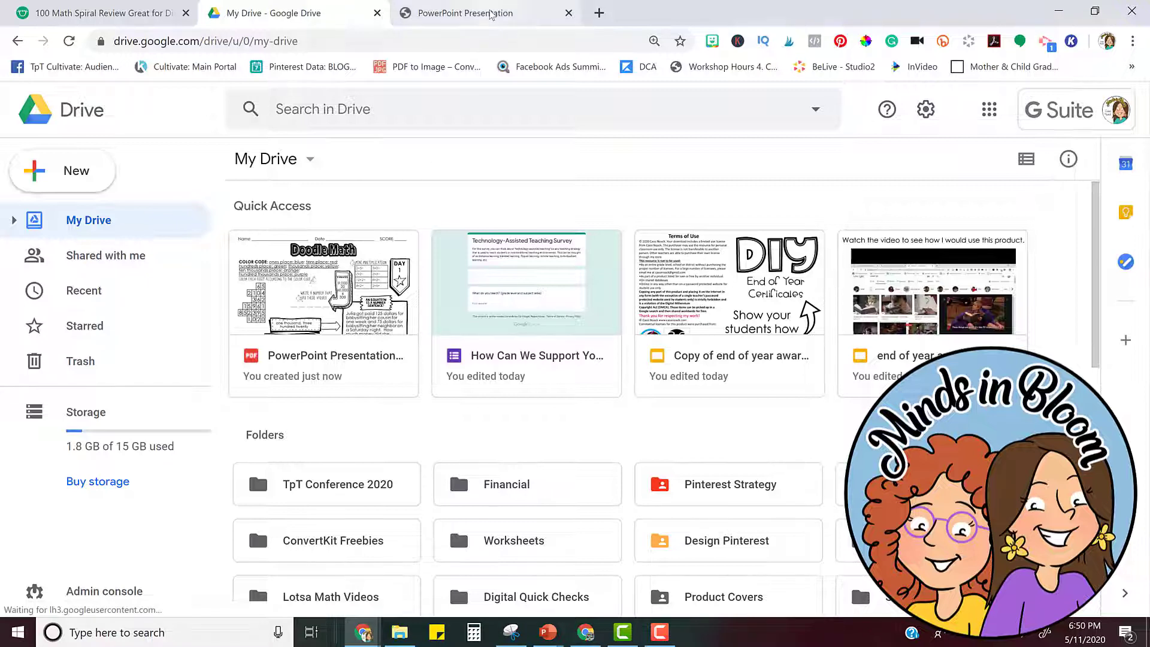
left_click(490, 13)
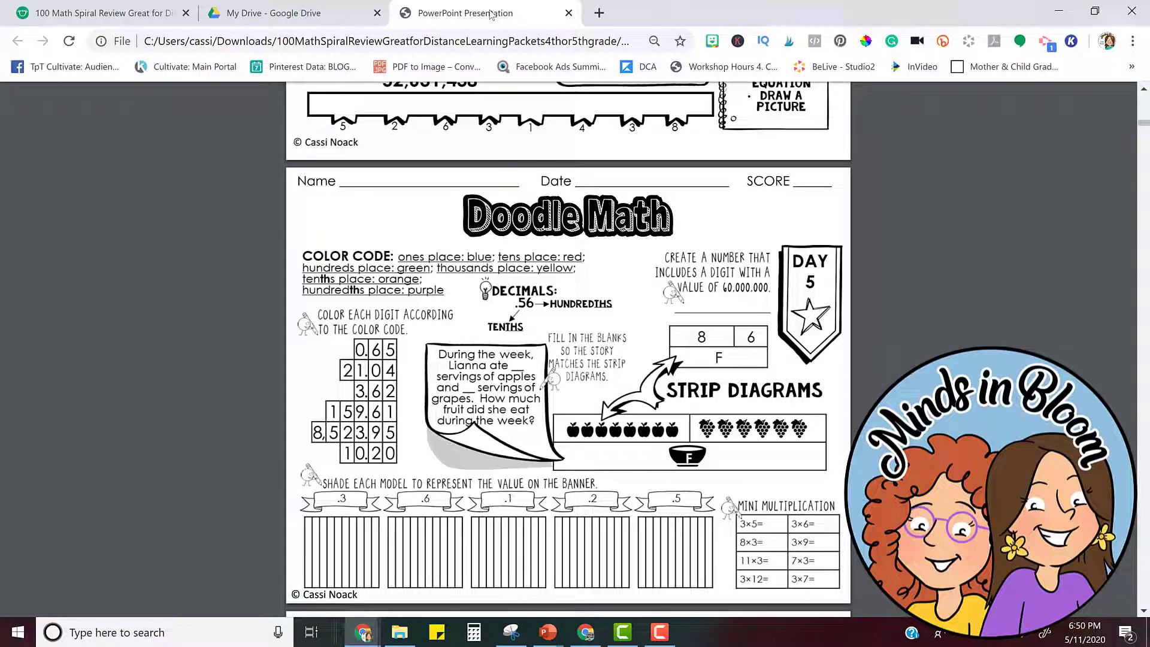
mouse_move(926, 165)
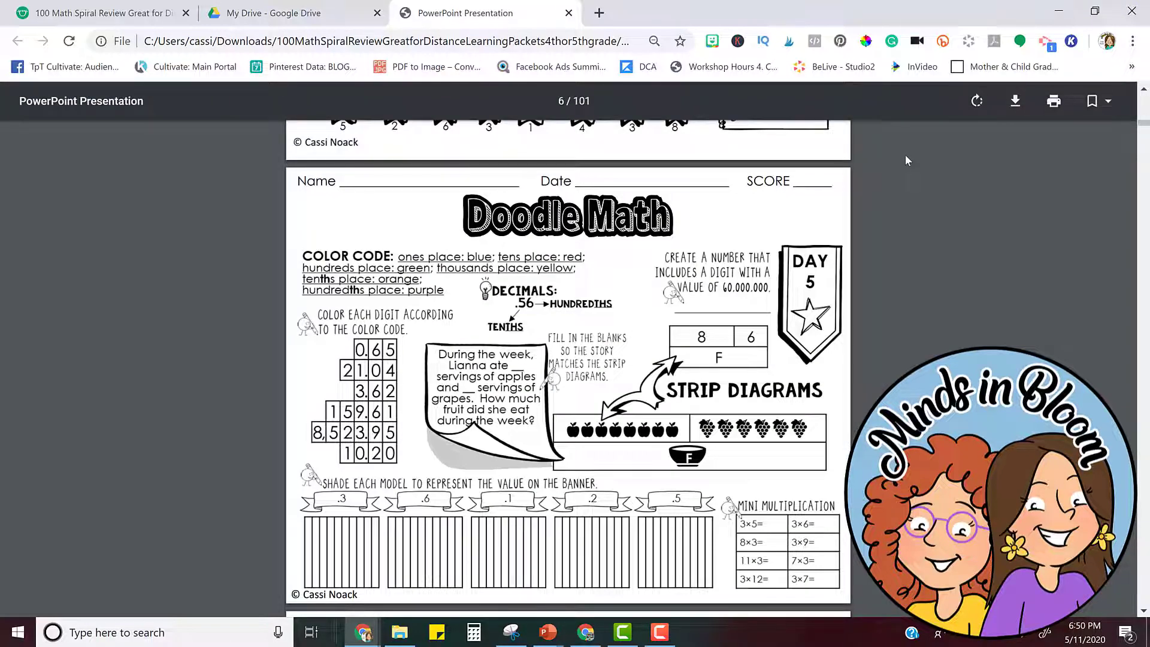
- Print the PDF with destination Save as PDF and custom pages 2-6
left_click(1055, 105)
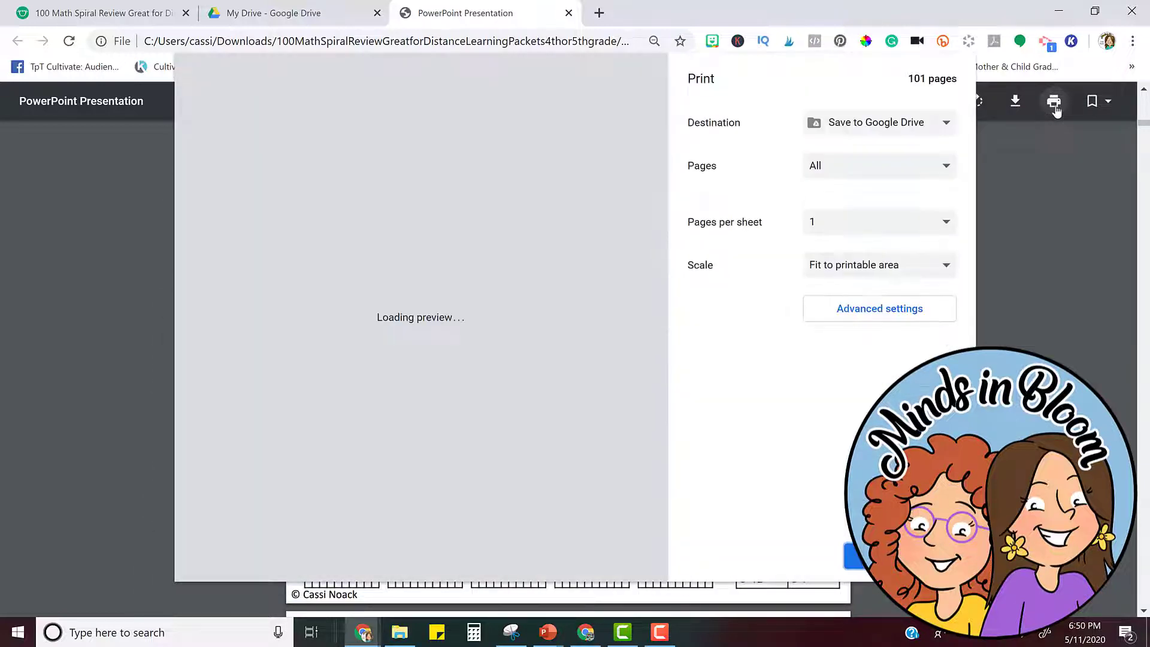
left_click(946, 124)
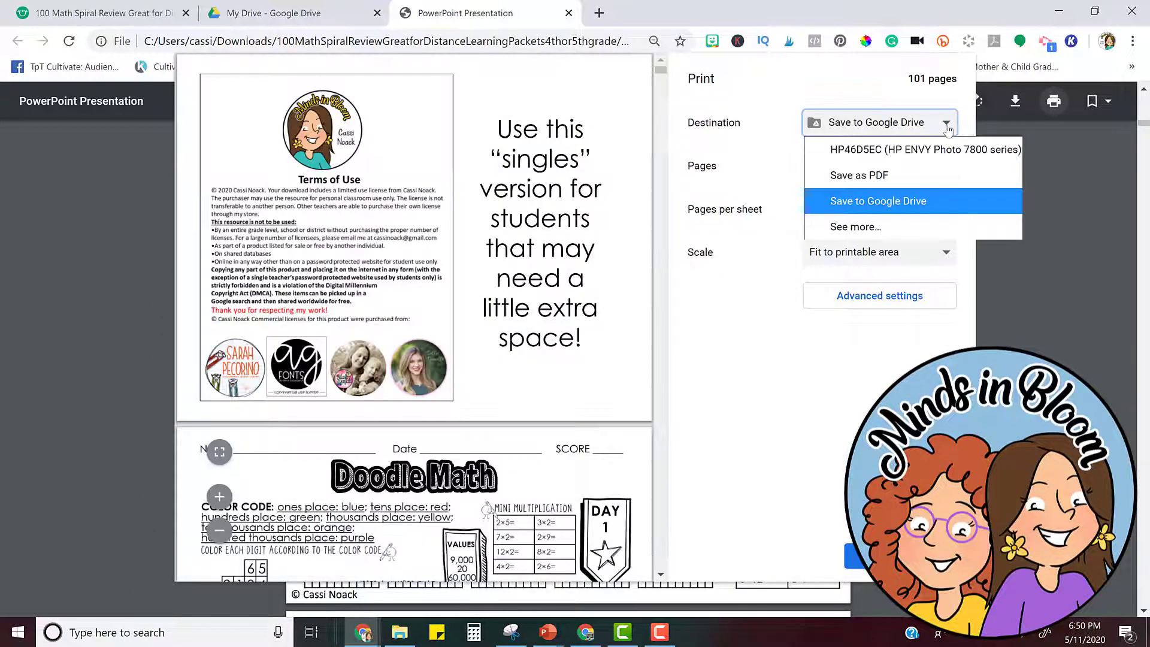
left_click(857, 174)
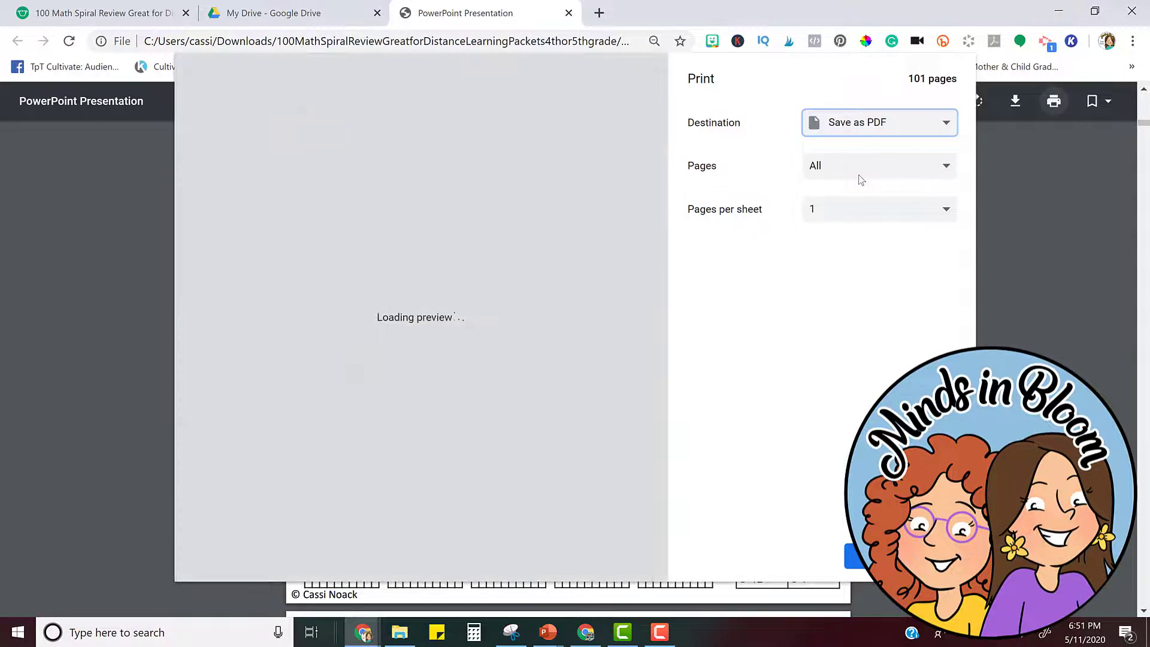
left_click(861, 179)
left_click(845, 215)
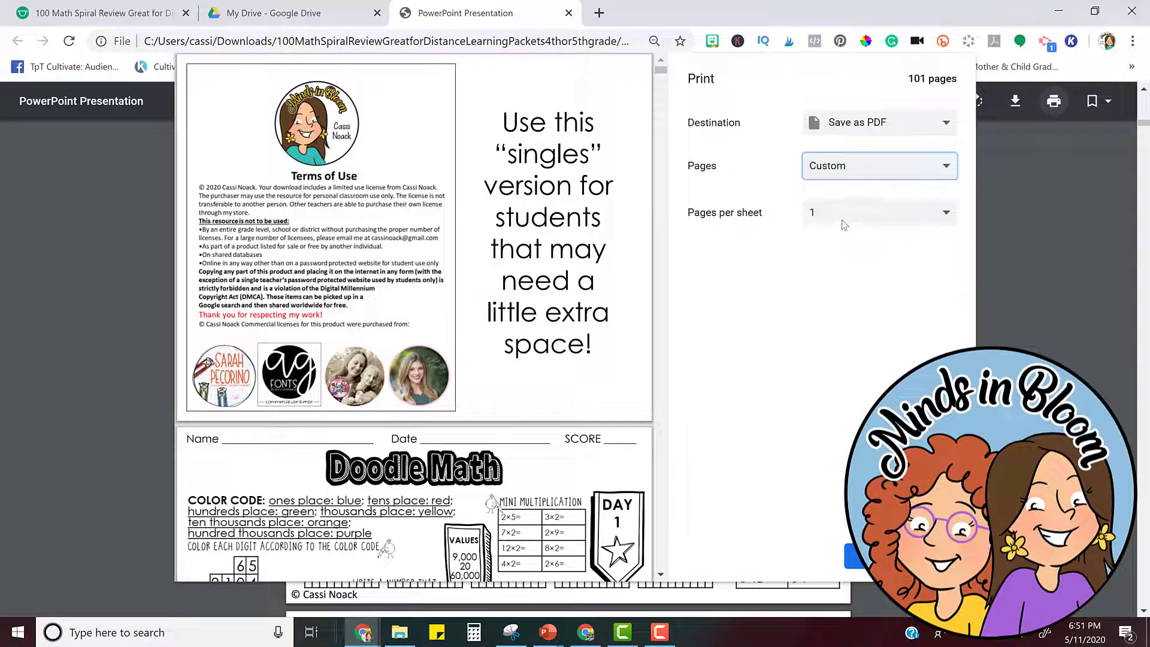
type("2-6")
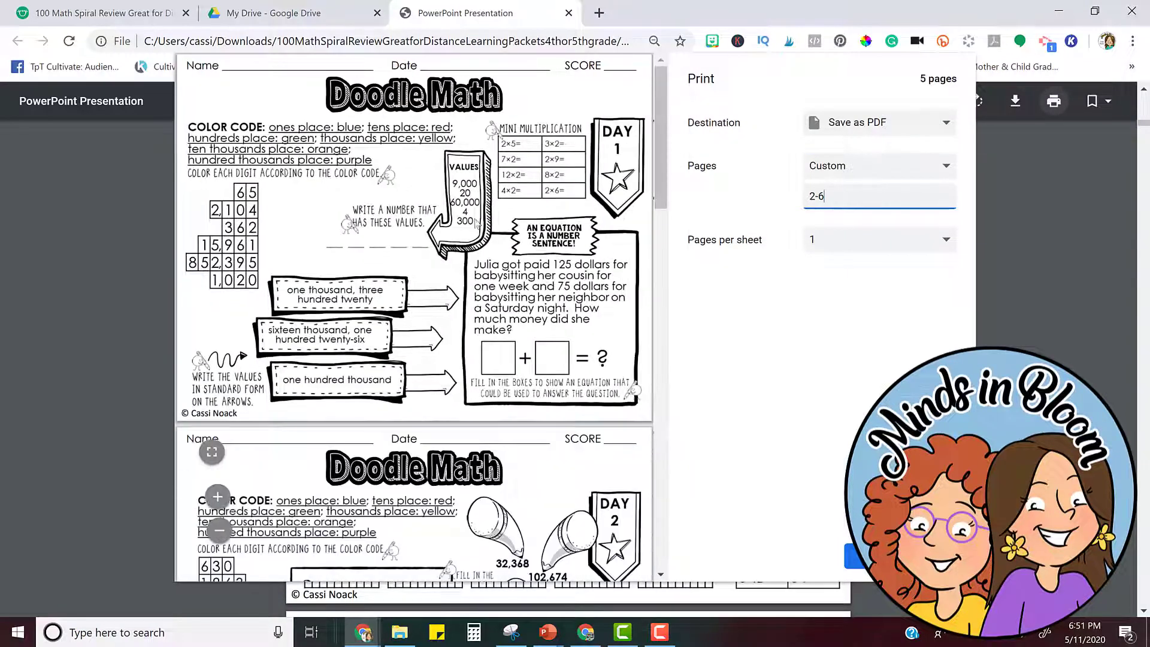
scroll(479, 337, "down", 15)
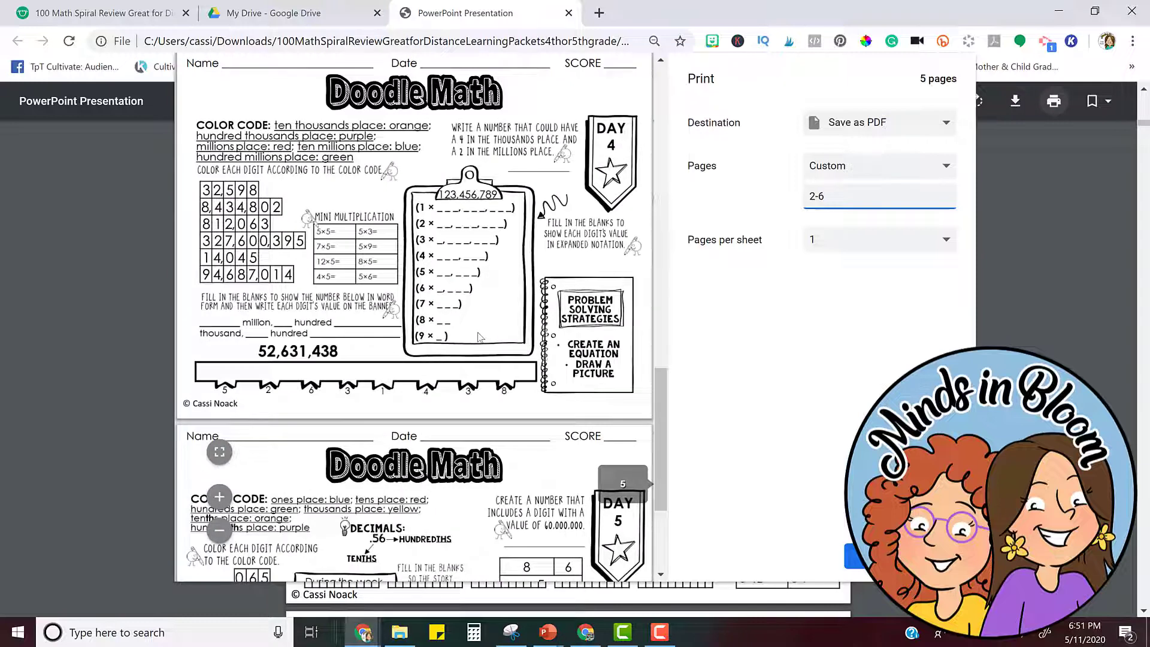
- Save the 5-page output as 'small bundle' in Downloads
left_click(861, 557)
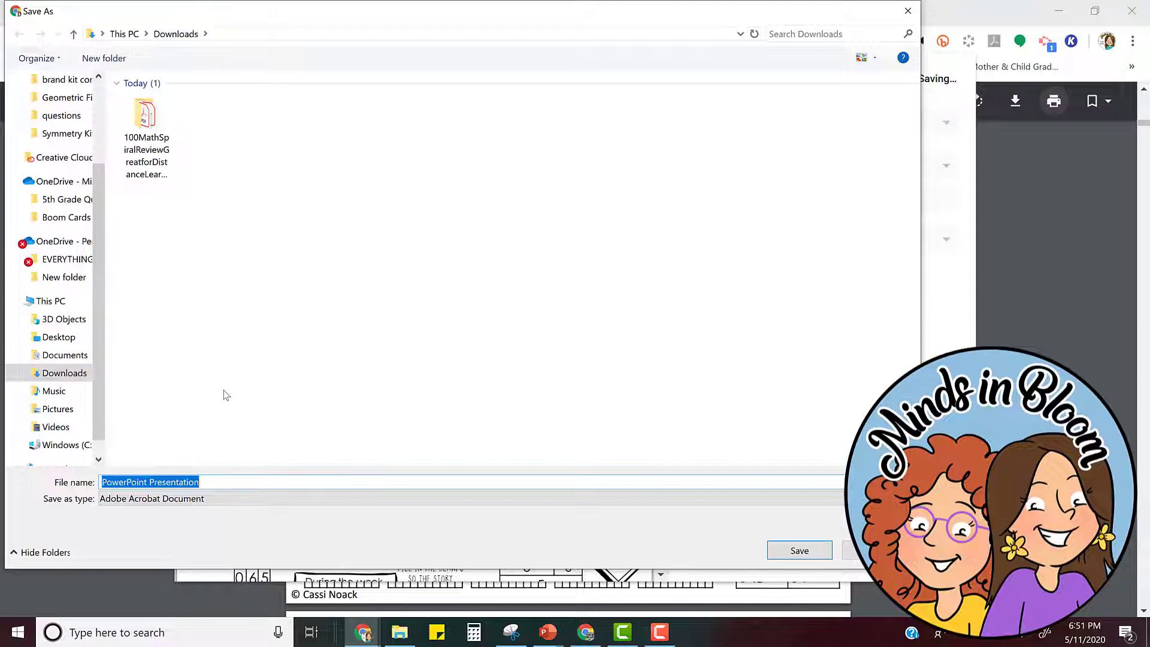
type("small bundle")
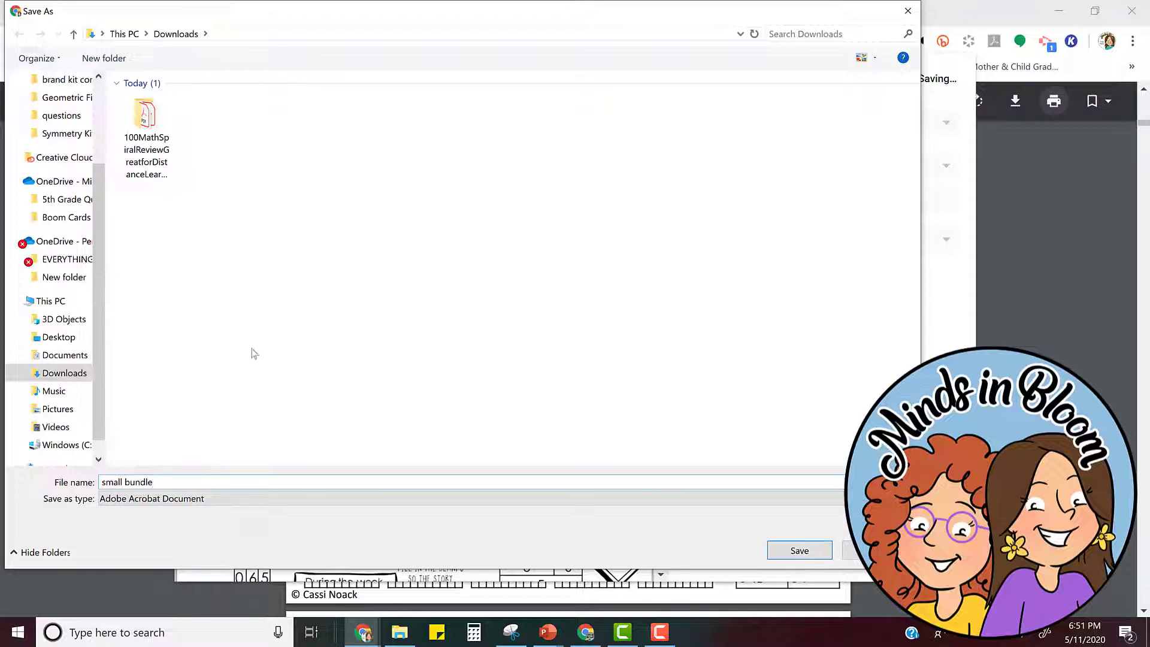
left_click(799, 551)
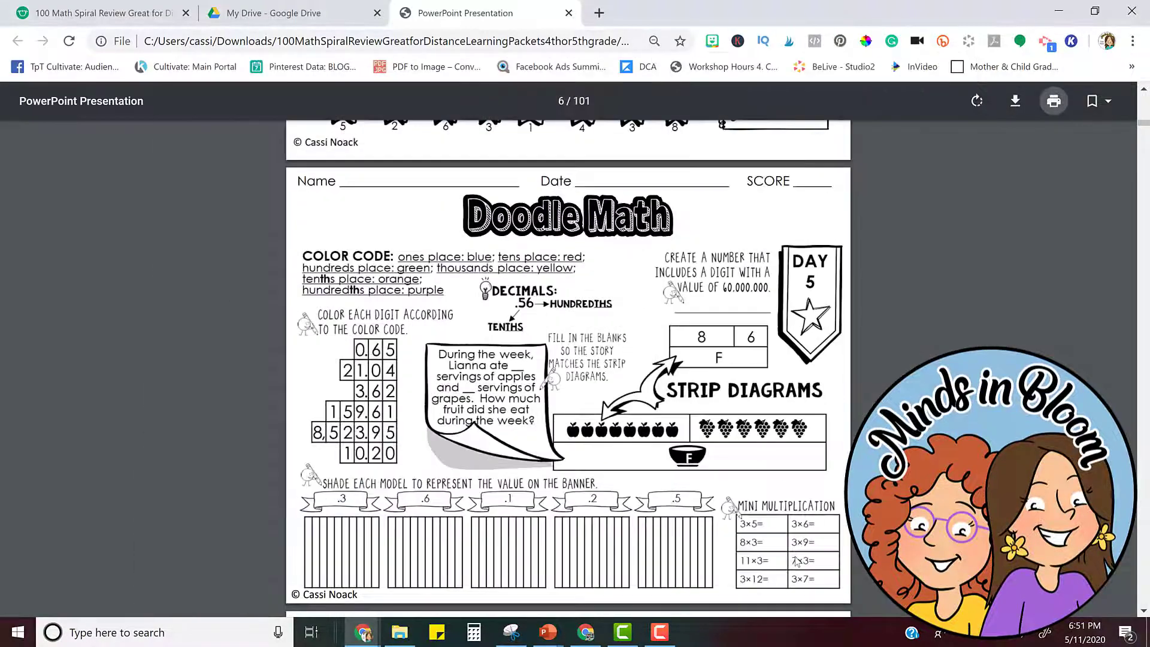
- Open the small bundle PDF from the Downloads folder in Adobe Acrobat
left_click(415, 635)
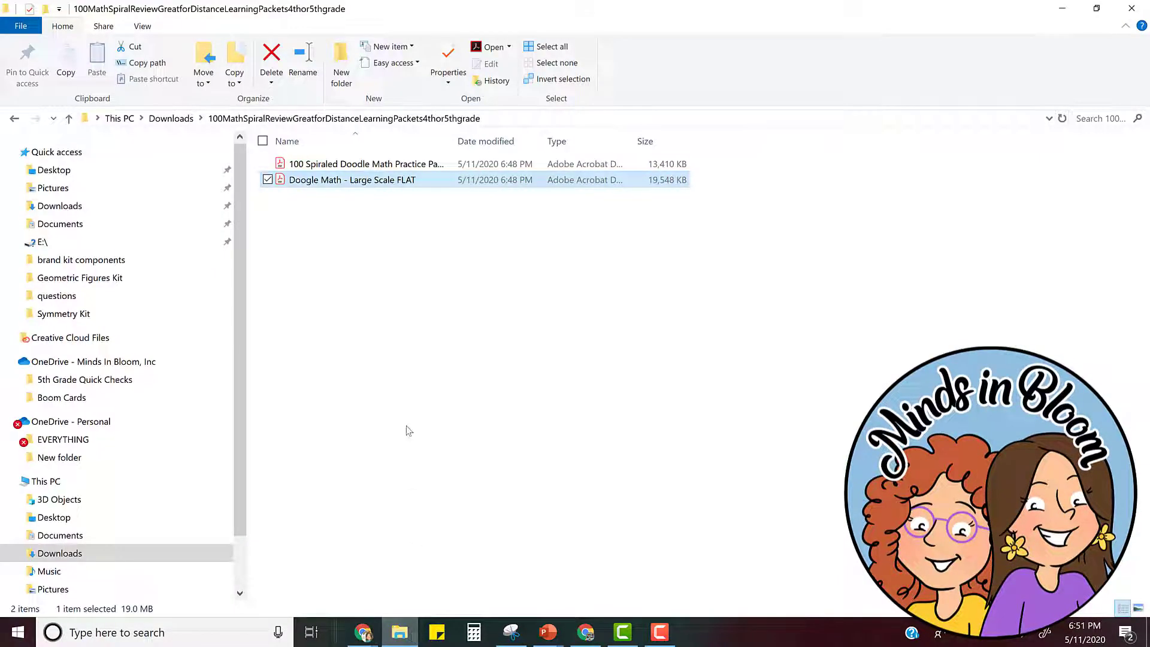
left_click(57, 205)
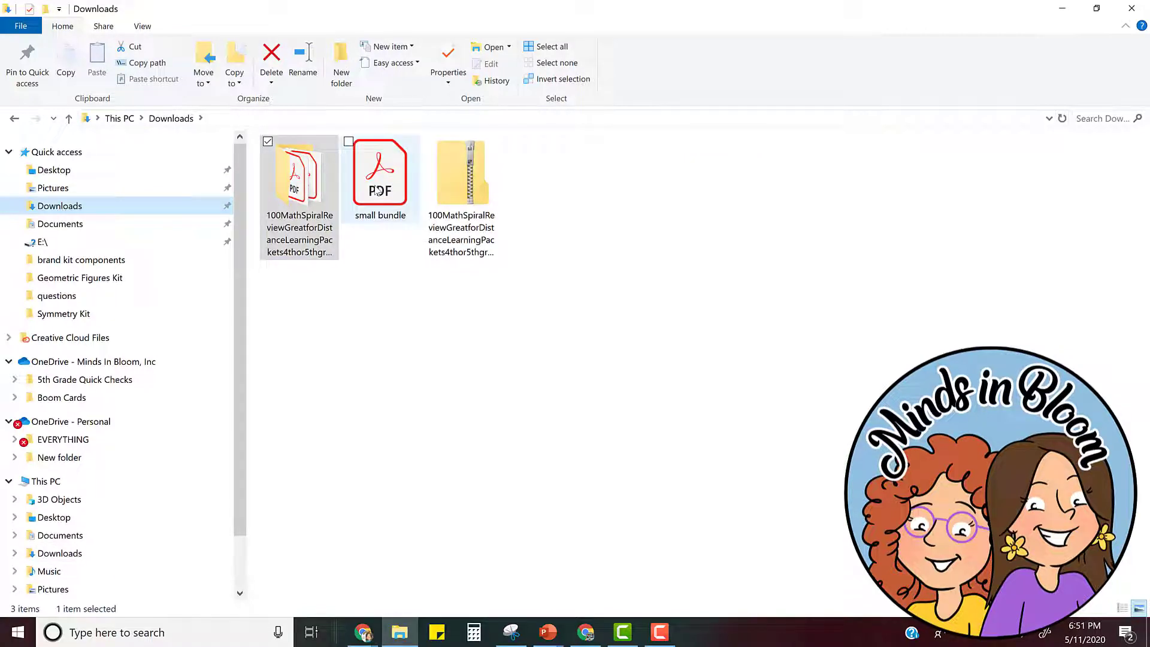
left_click(376, 192)
double_click(376, 192)
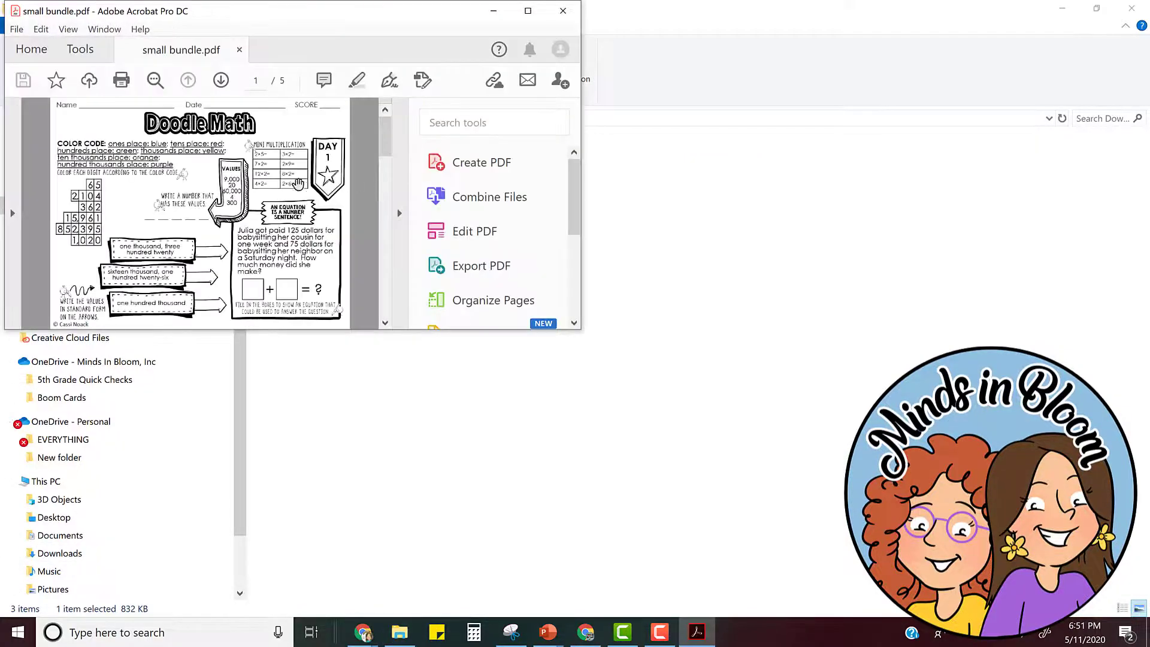